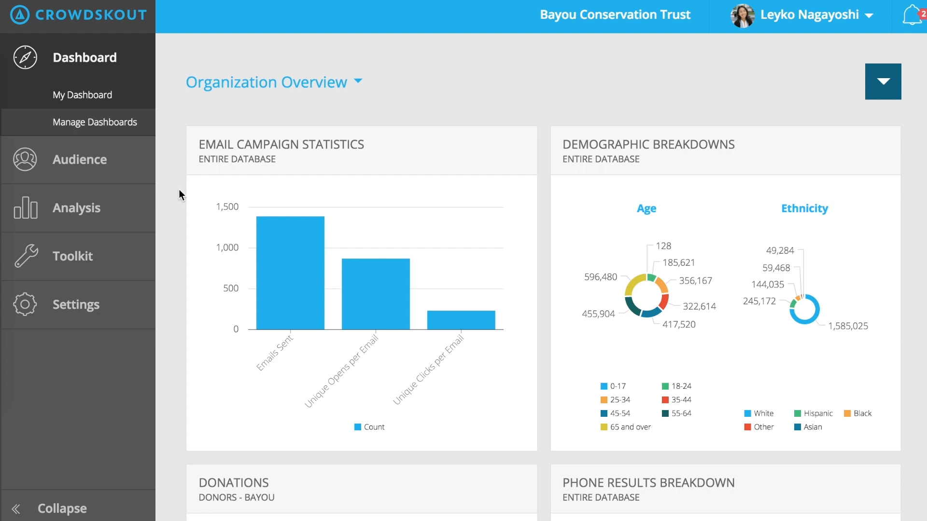
Create a new web form named 'Bayou Conservation Trust Web Form' from Toolkit > Forms
left_click(109, 269)
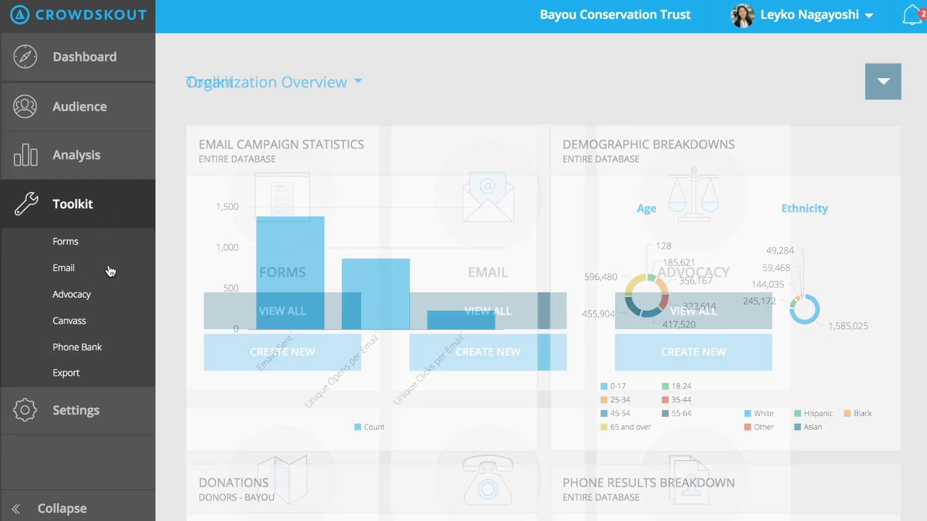
left_click(258, 354)
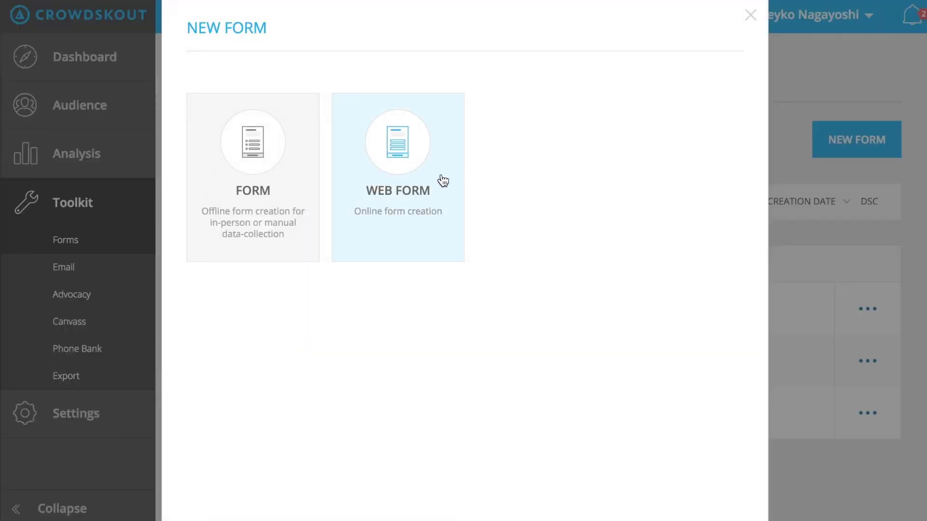
left_click(430, 184)
left_click(336, 138)
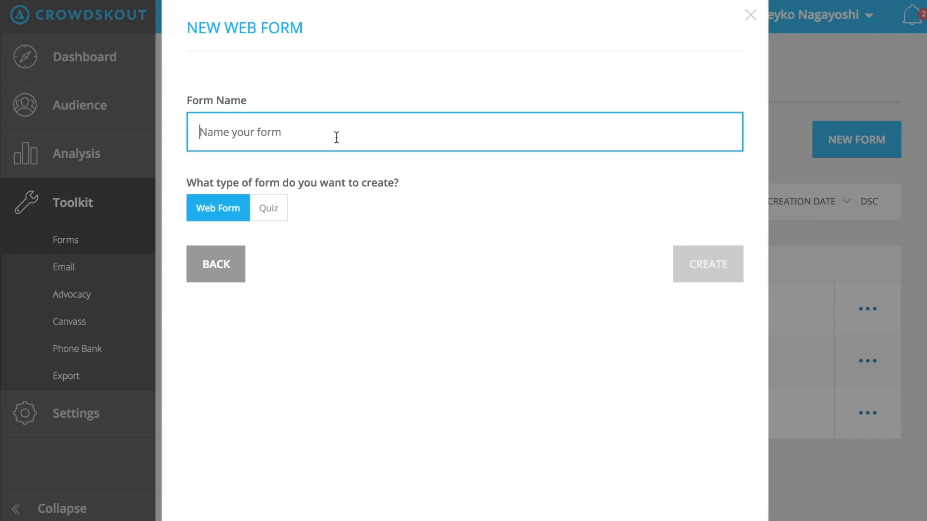
type("Bayou Conservation Trust Web Form")
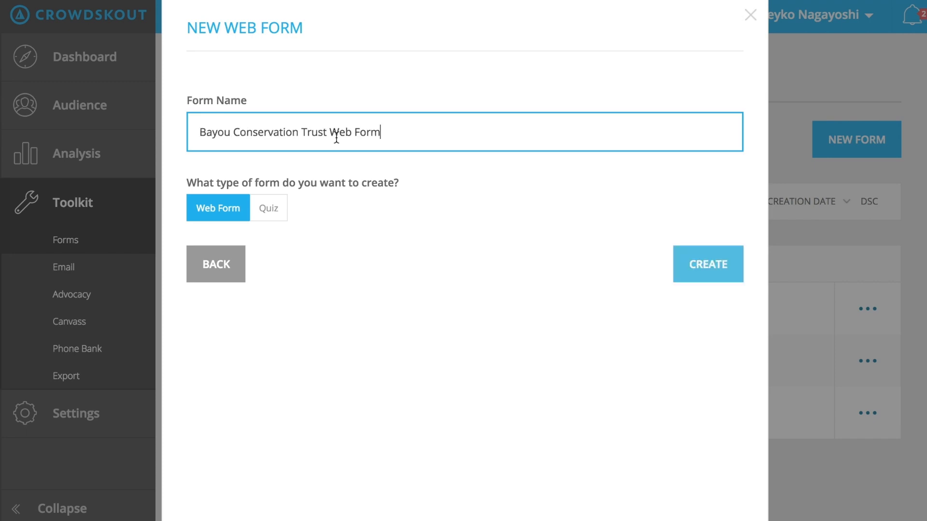
left_click(715, 275)
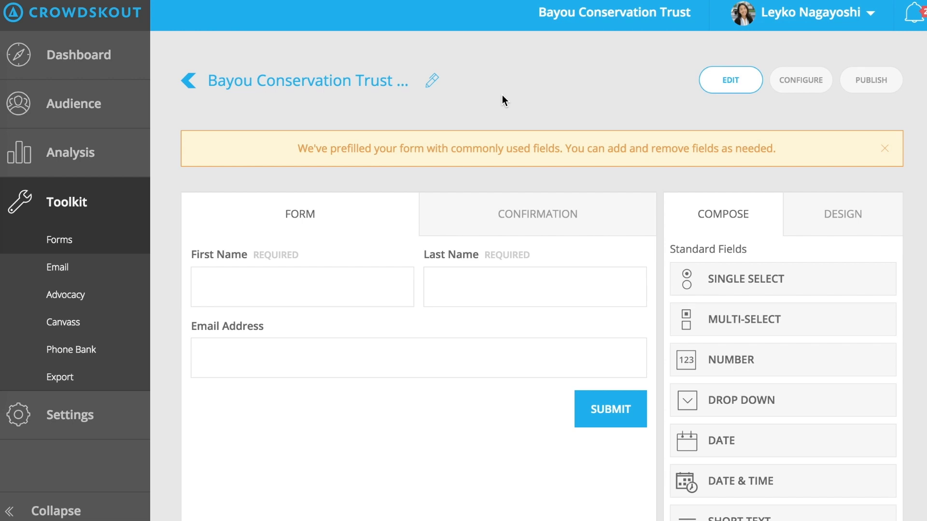
Close the yellow banner about the prefilled name and email fields
left_click(884, 153)
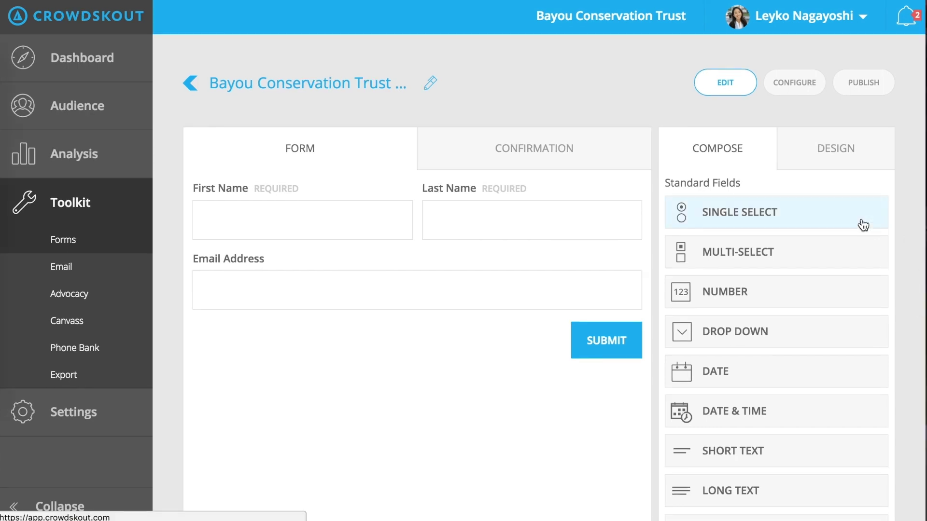
Add a required single-select question 'Will you help us in our efforts to clean up the bayou?' with options Yes and No
left_click(863, 225)
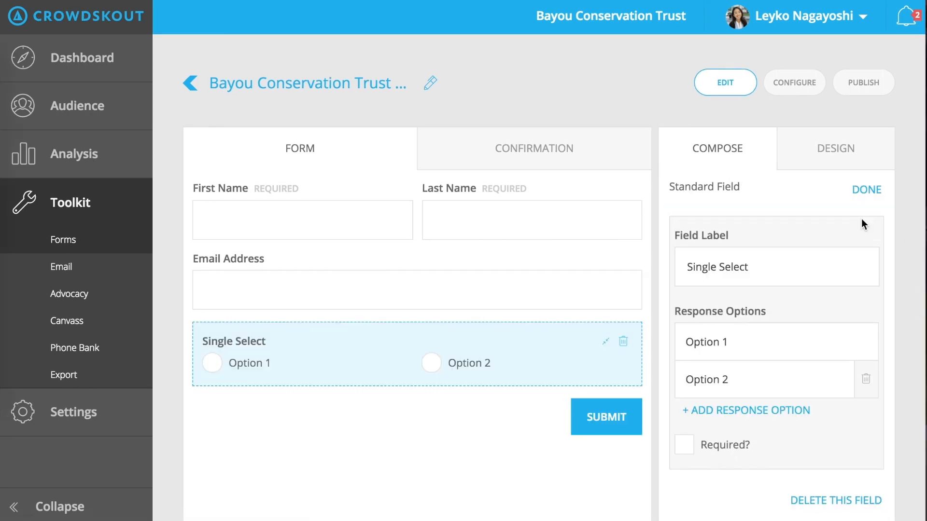
left_click(759, 257)
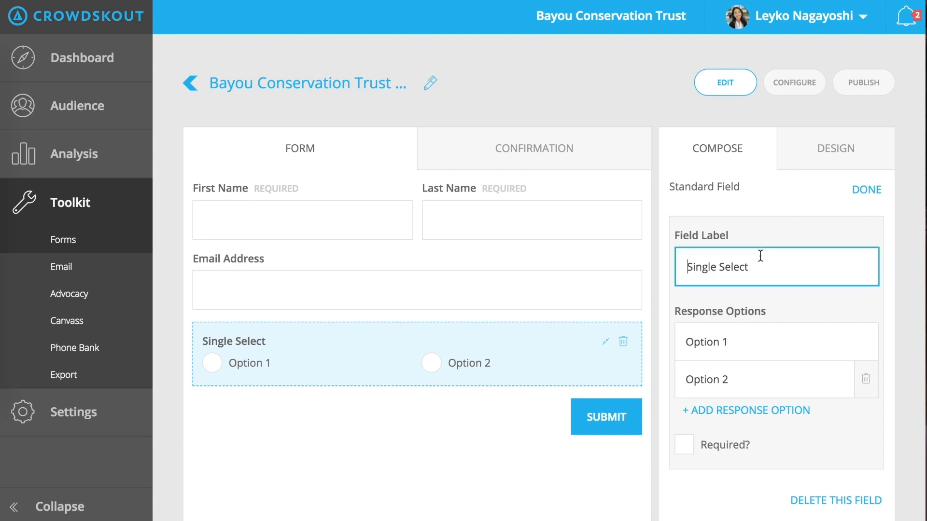
key("ctrl+a")
type("Will you help us in our efforts to clean up the bayou?")
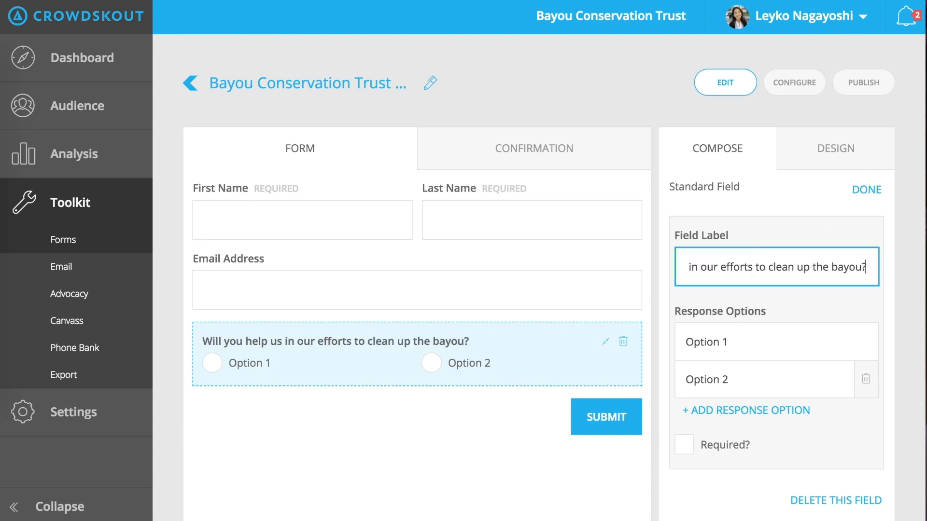
left_click(809, 353)
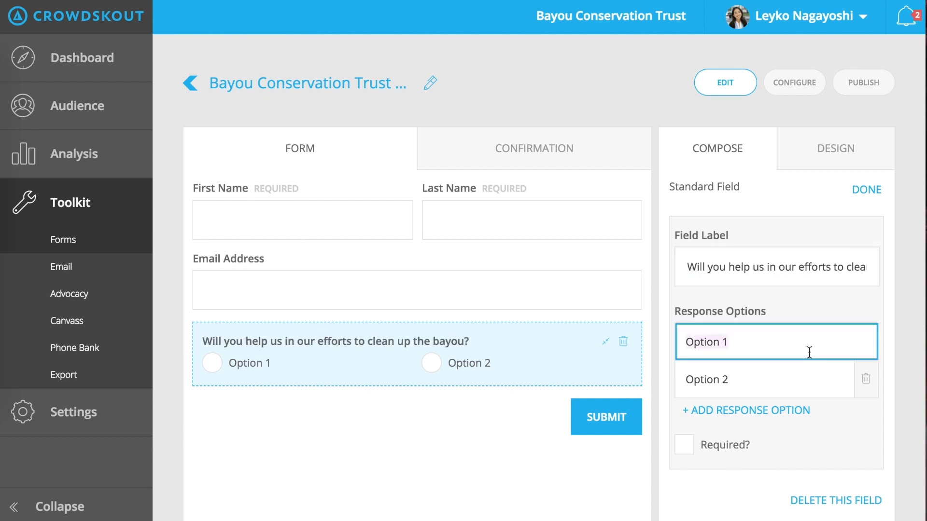
type("Yes")
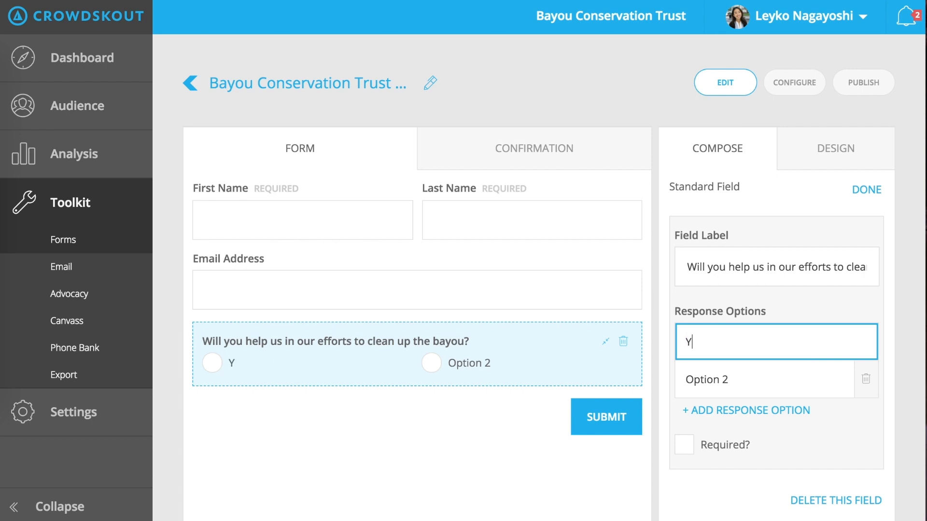
key("Tab")
type("No")
left_click(684, 490)
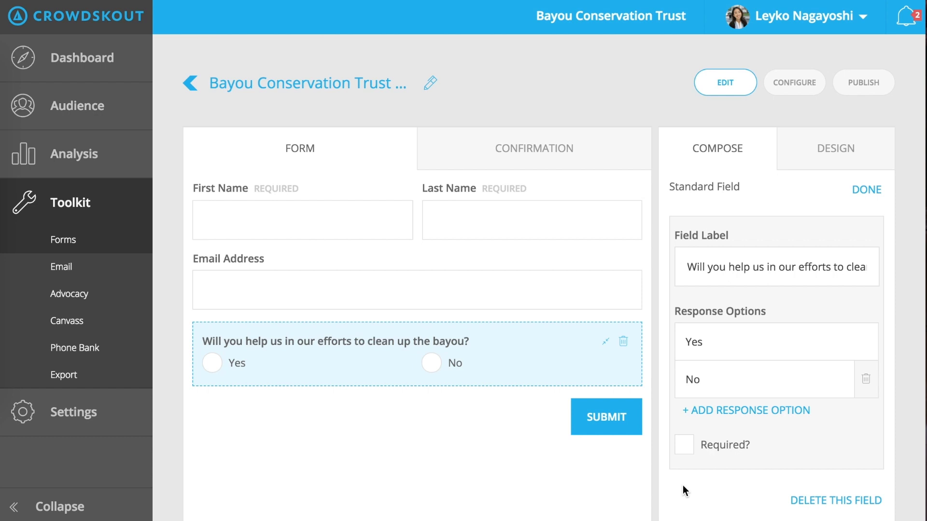
left_click(681, 444)
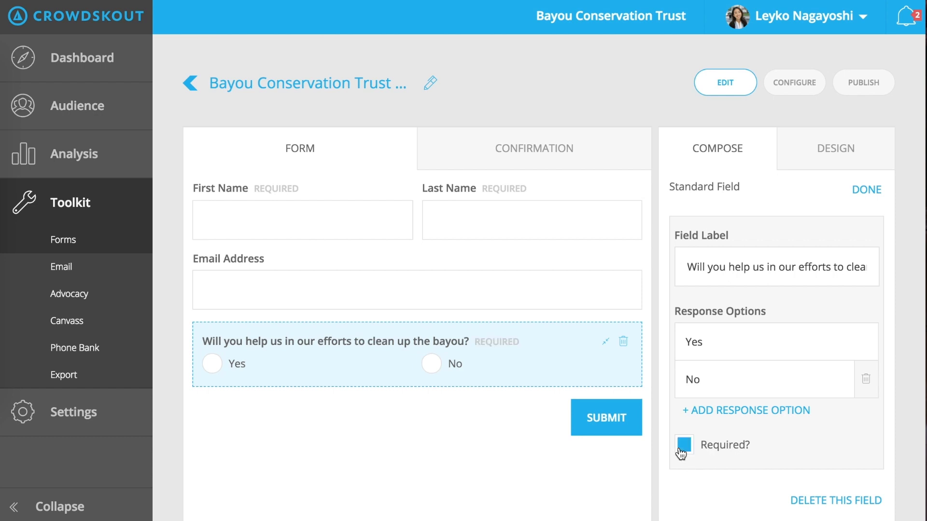
left_click(866, 201)
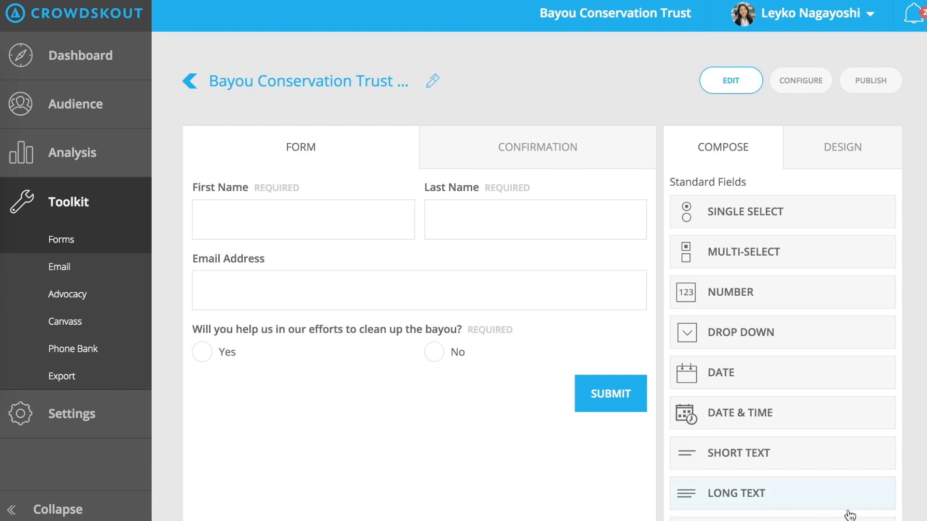
Add an optional Long Text field labelled 'Why does cleaning up the bayou matter to you?'
left_click(821, 500)
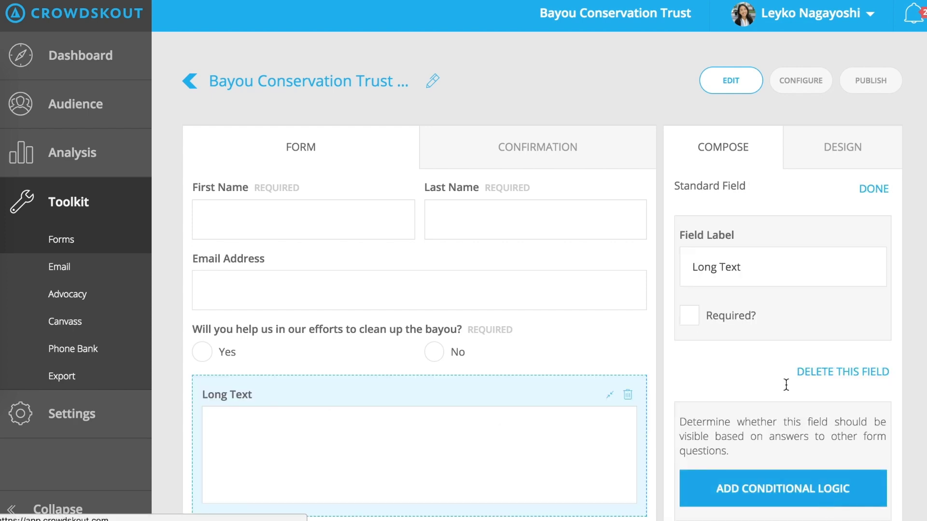
triple_click(761, 265)
type("Why does cleaning up the bayou matter to you?")
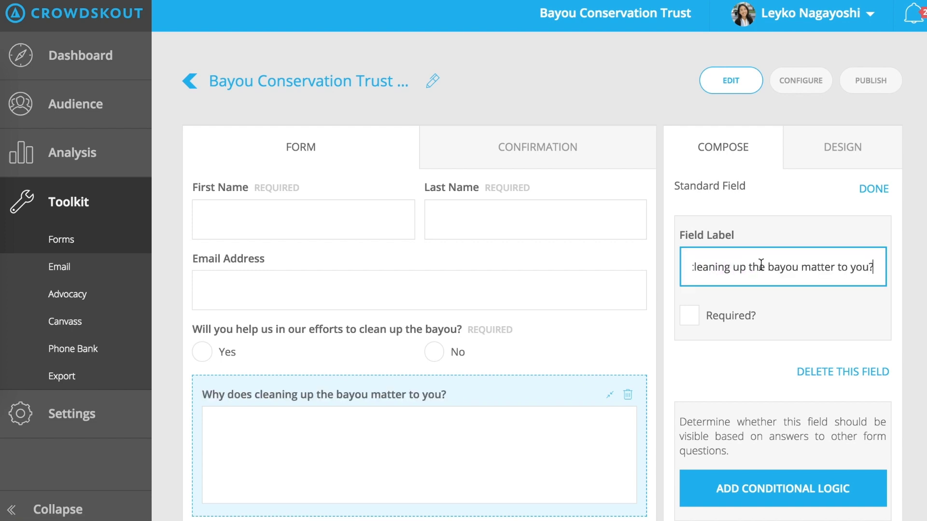
left_click(873, 191)
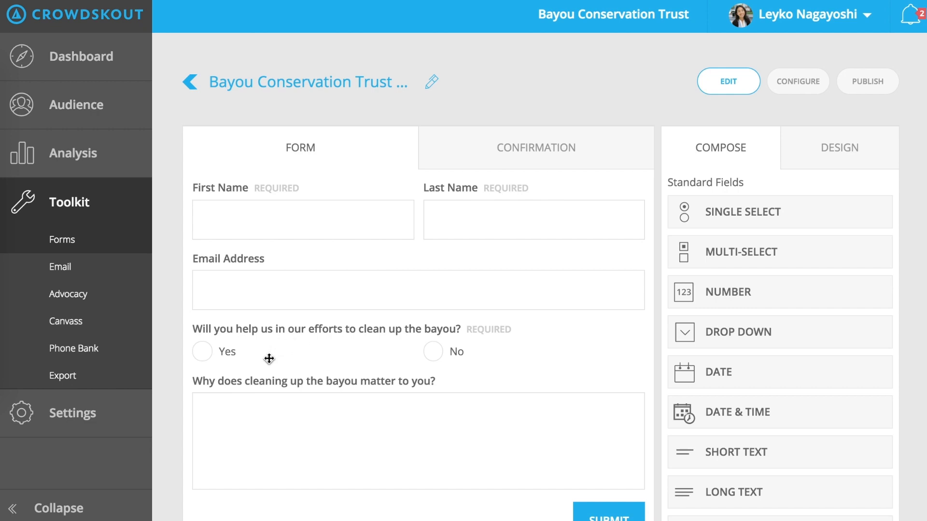
Give the long-text field conditional logic: show it only when the cleanup question Is Yes
left_click(305, 422)
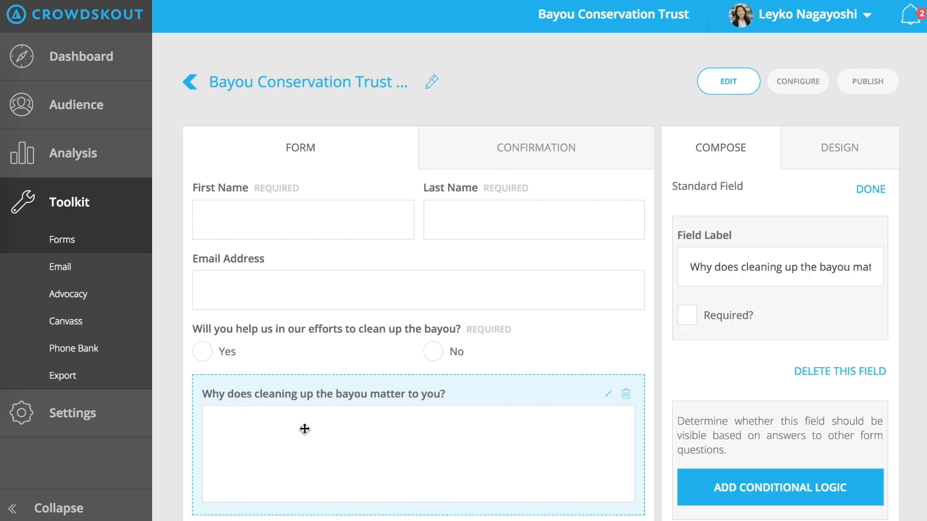
scroll(658, 413, "down", 1)
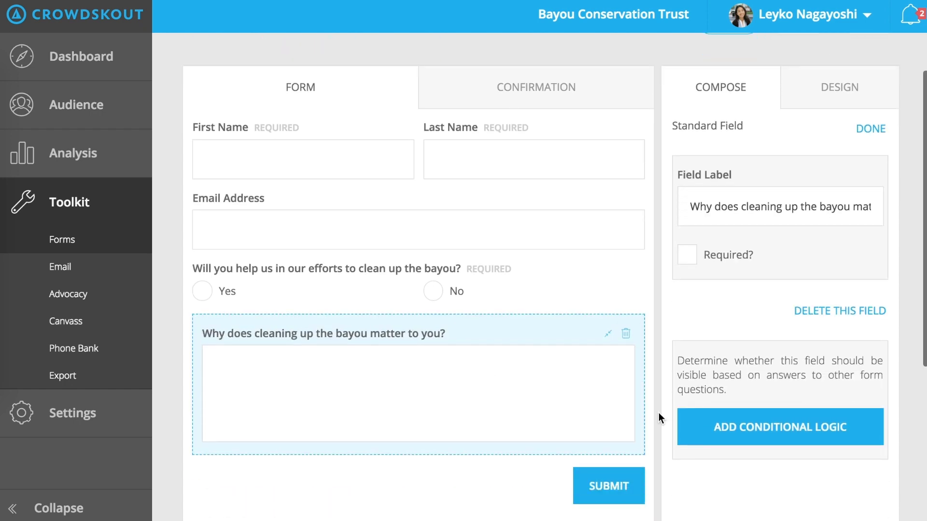
left_click(754, 434)
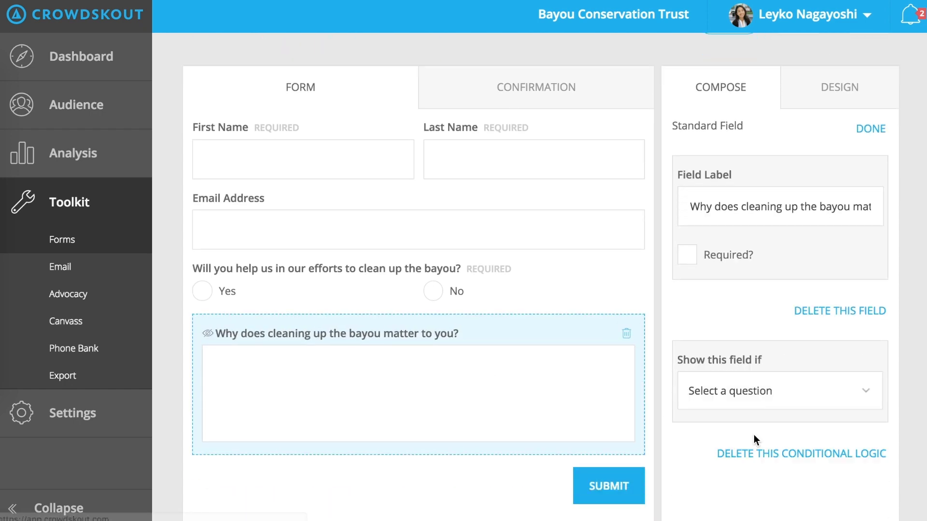
left_click(757, 390)
left_click(756, 402)
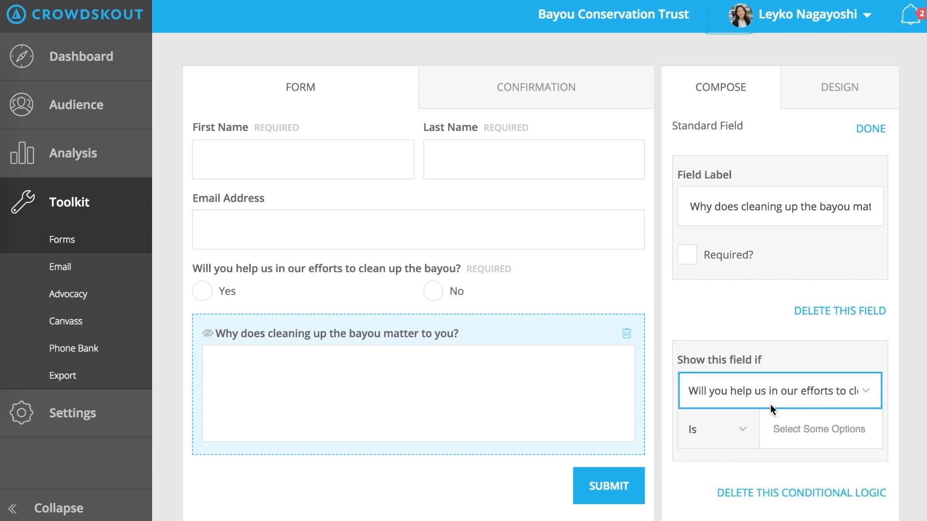
left_click(805, 433)
left_click(802, 458)
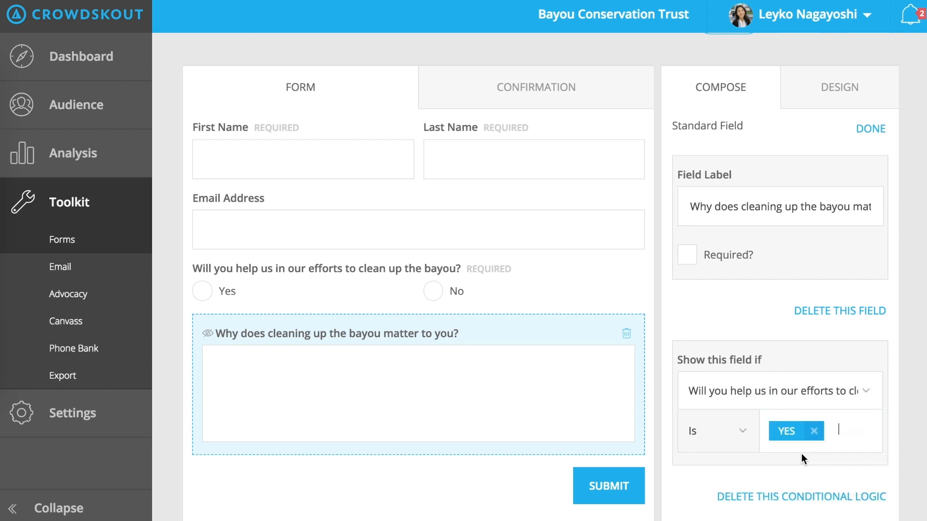
left_click(872, 131)
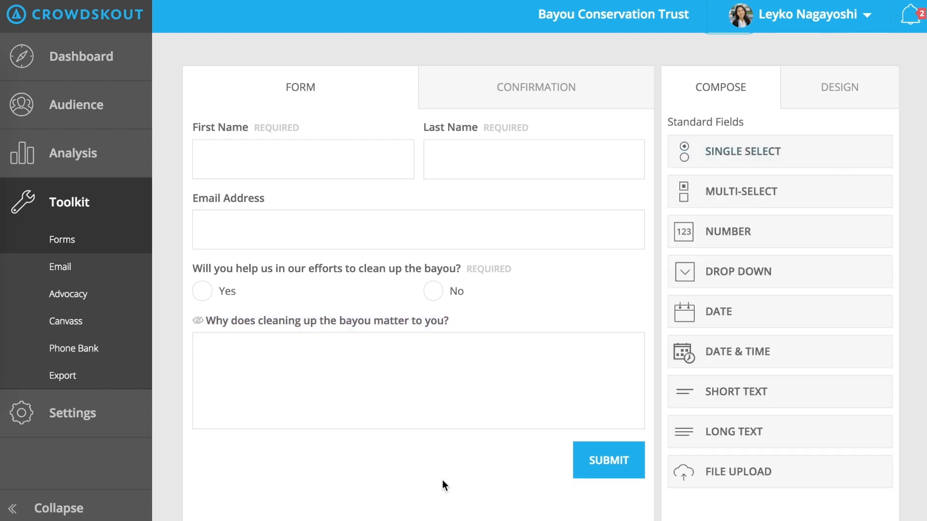
scroll(922, 340, "up", 2)
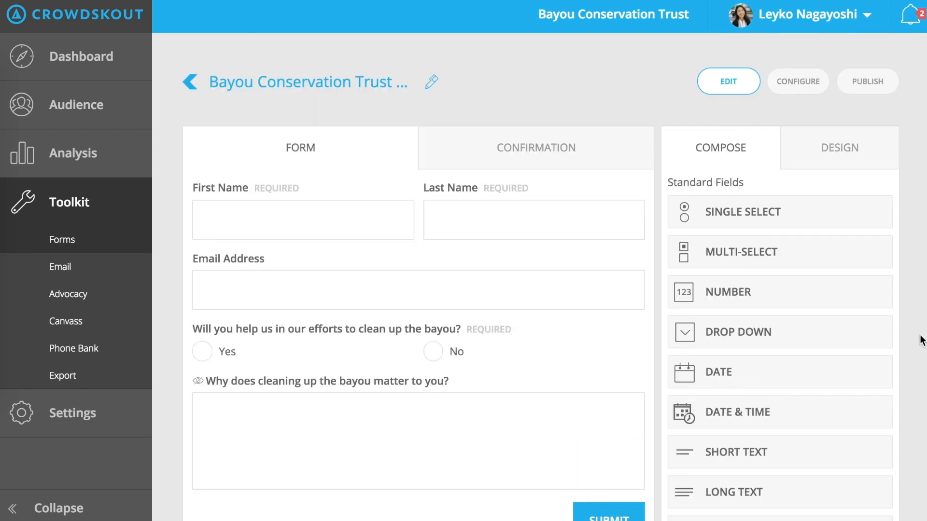
scroll(922, 341, "down", 5)
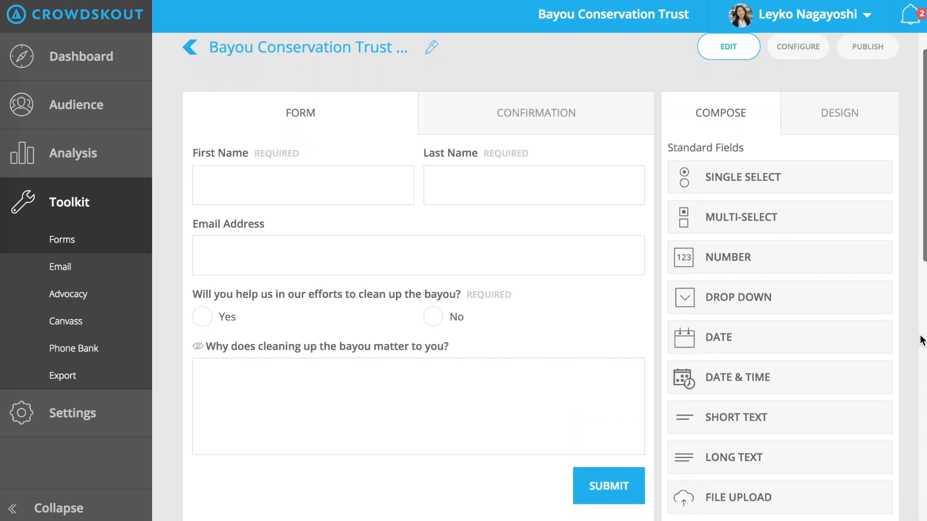
scroll(922, 340, "down", 1)
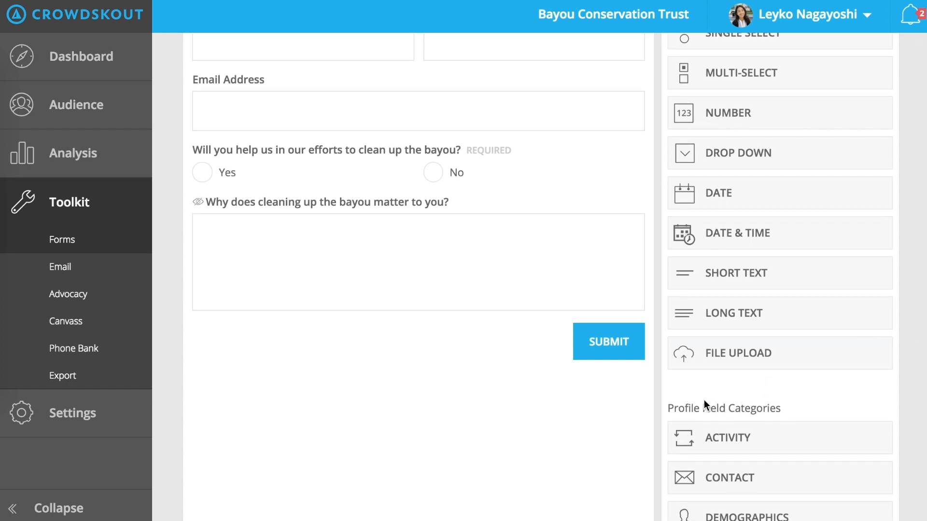
scroll(426, 358, "down", 4)
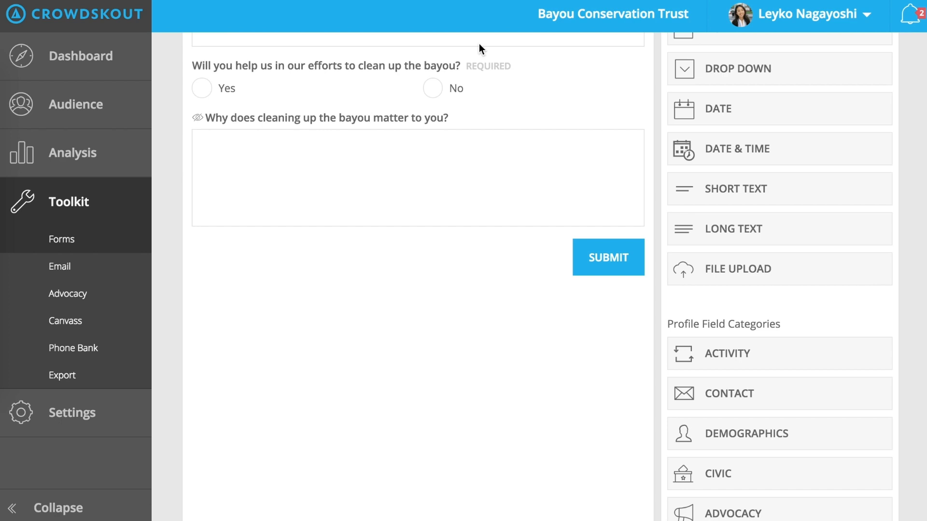
scroll(452, 336, "up", 4)
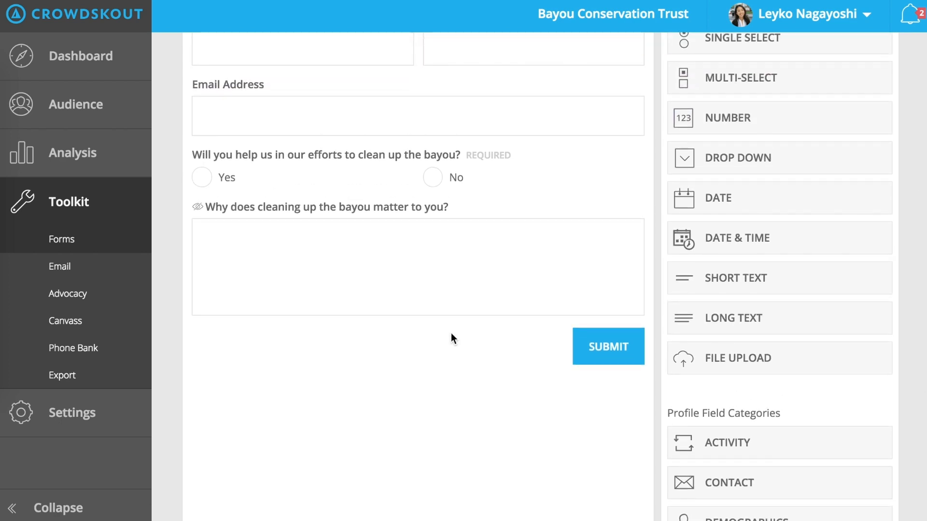
scroll(451, 334, "up", 3)
scroll(451, 333, "up", 4)
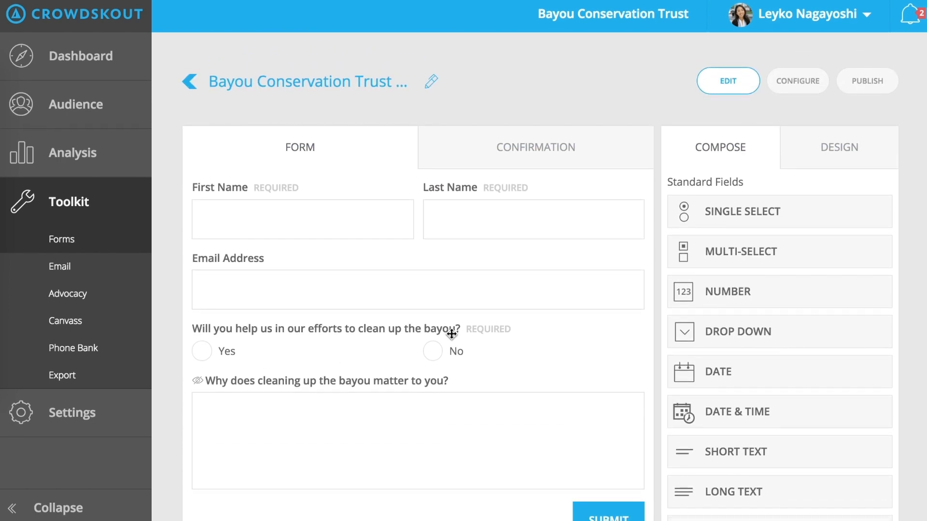
scroll(451, 334, "down", 1)
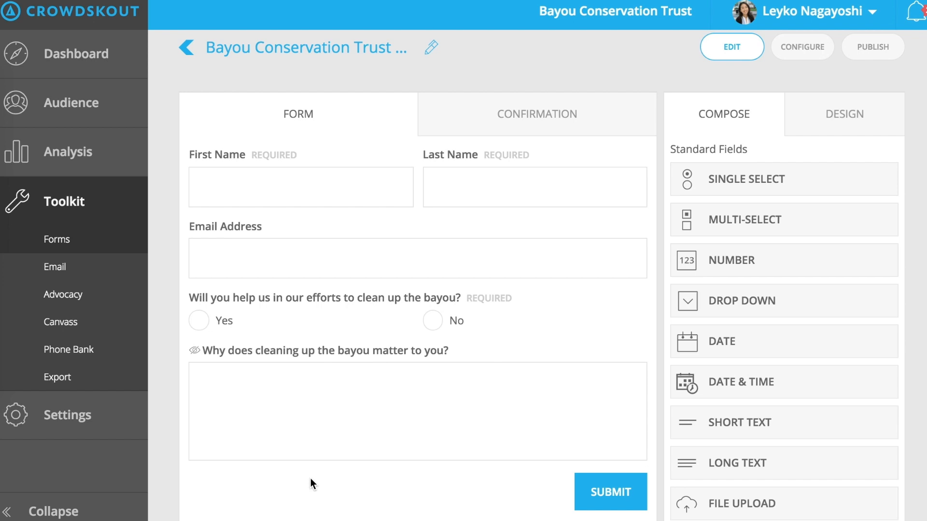
Tick Required? on the Email Address field
left_click(402, 258)
scroll(746, 407, "down", 1)
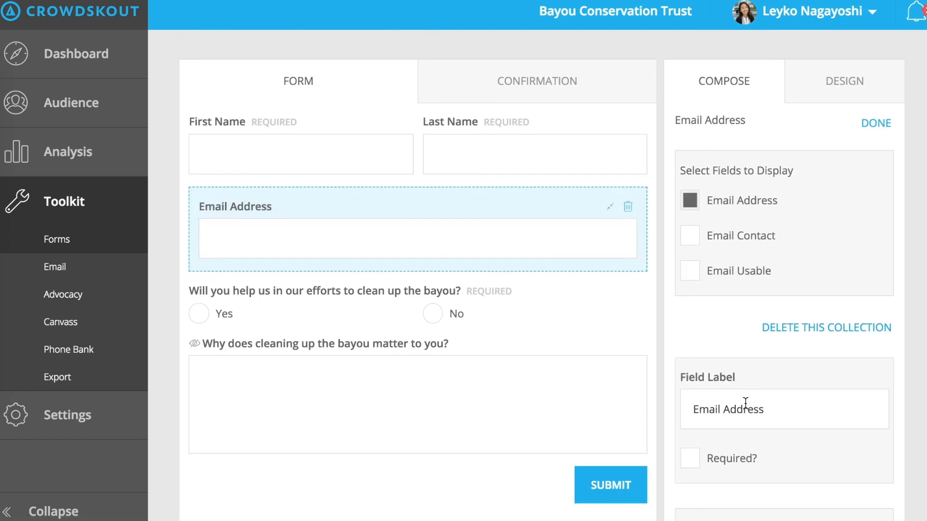
left_click(718, 462)
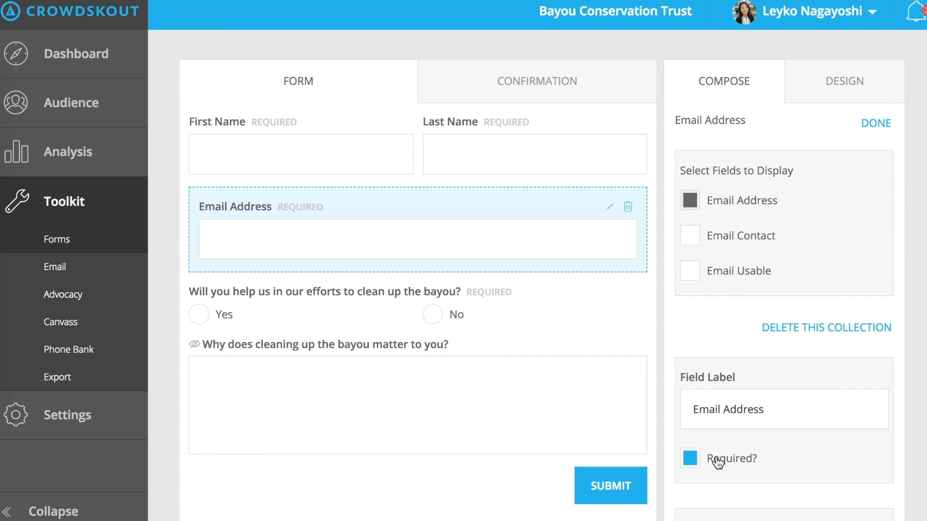
left_click(879, 124)
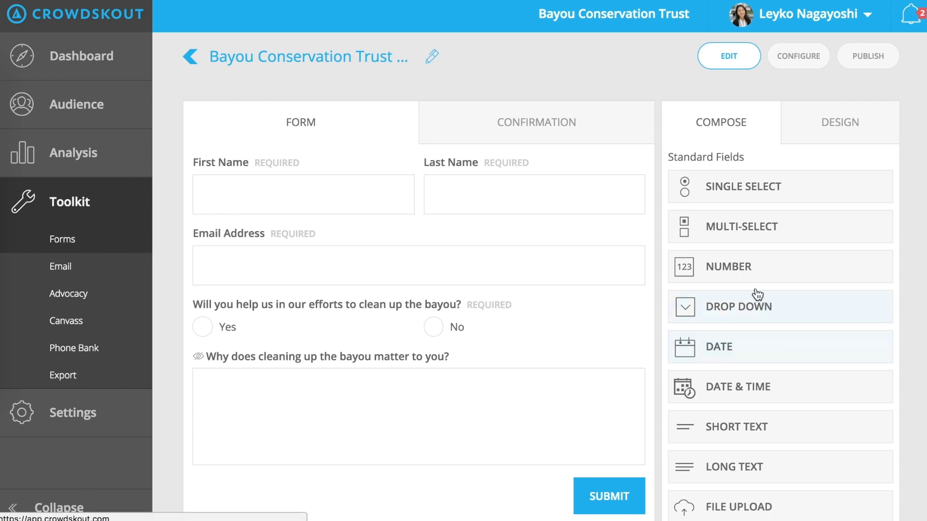
Change the Submit Button Text in Design from 'Submit' to 'Sign on now!'
left_click(836, 137)
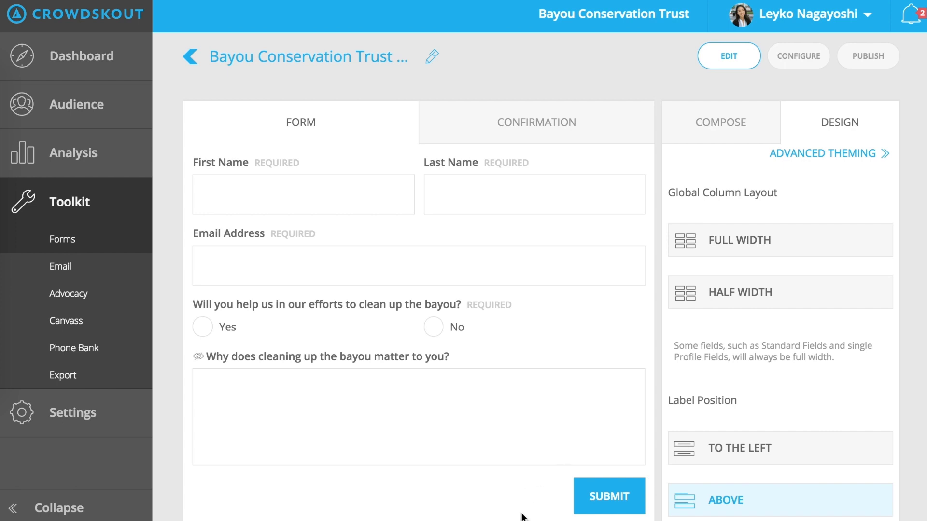
scroll(825, 373, "down", 4)
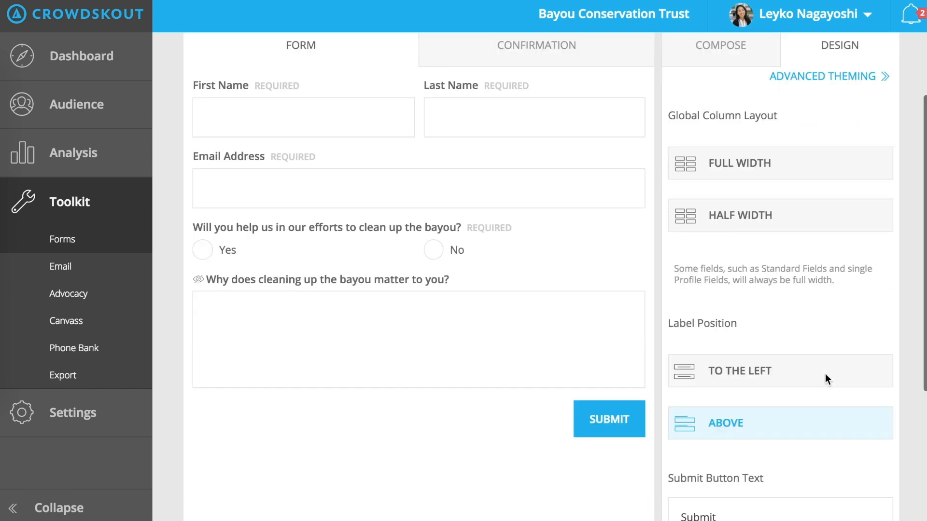
left_click(753, 418)
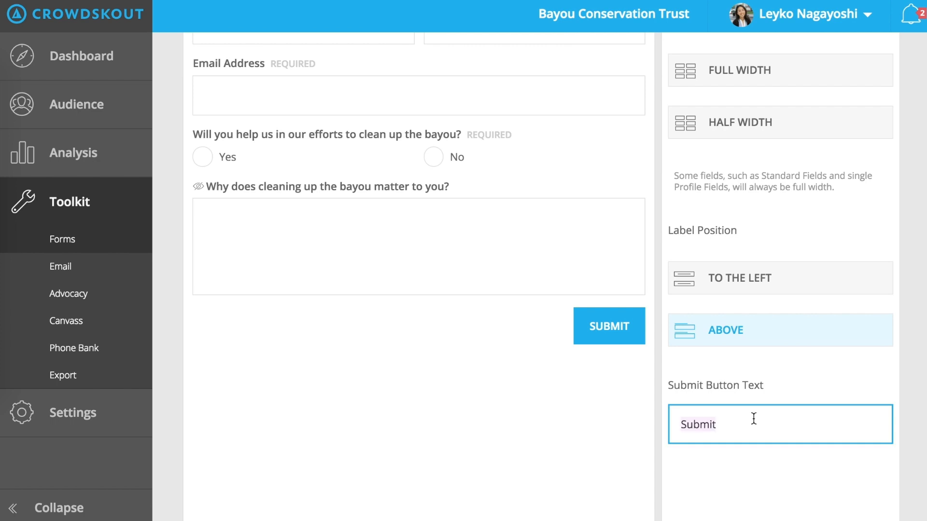
type("Sign on now!")
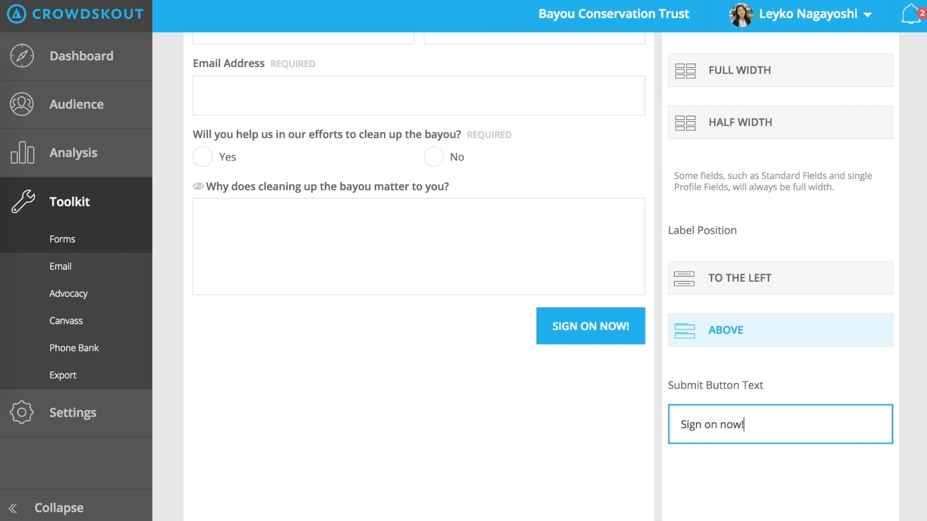
scroll(423, 486, "up", 1)
scroll(422, 480, "up", 4)
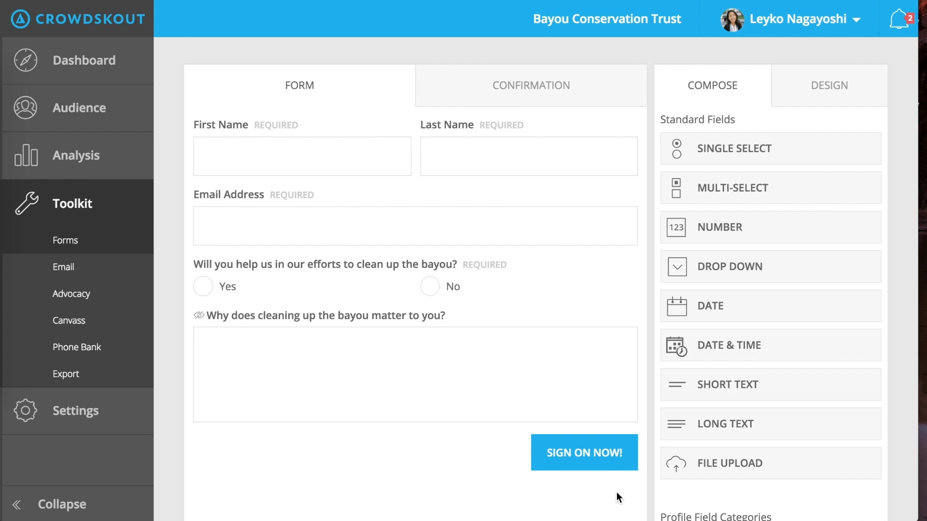
Paste centring position/left CSS into the .cs-v2-form-submit rule under Advanced Theming
left_click(853, 93)
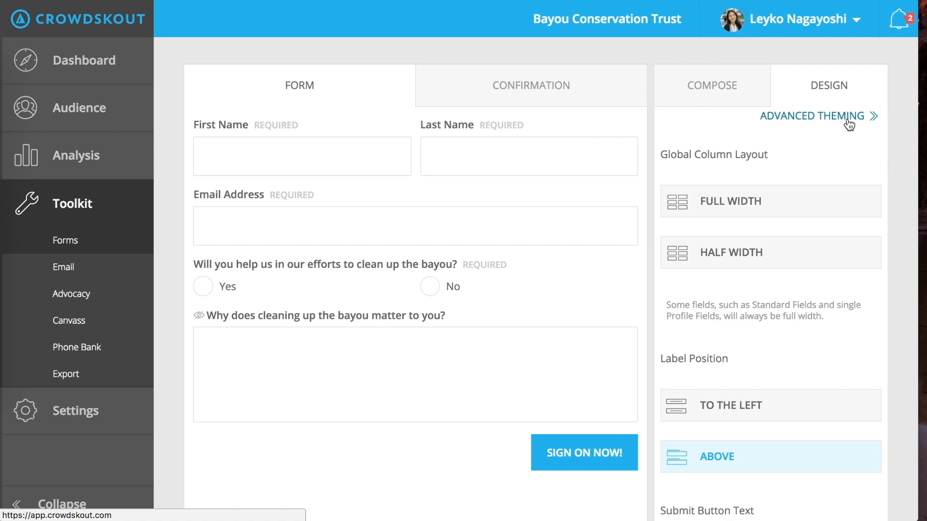
left_click(848, 118)
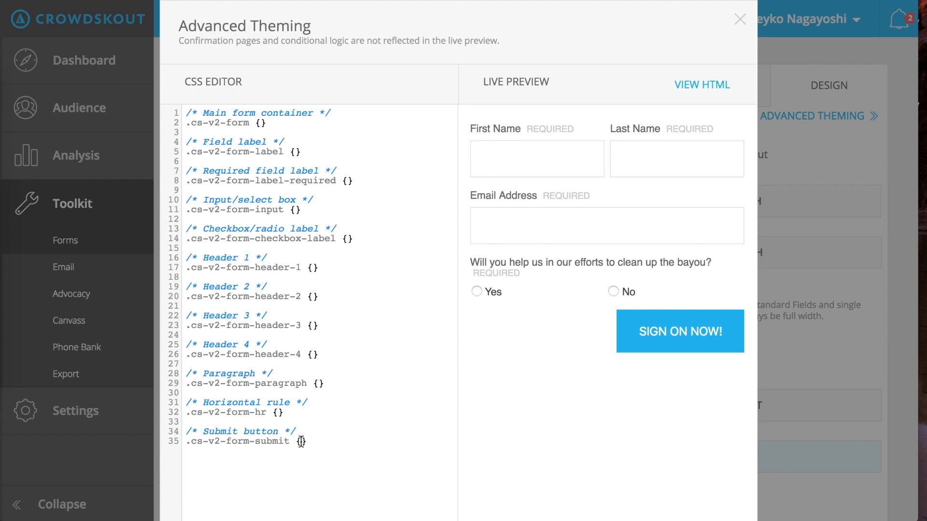
type("position: absolute;  left: calc(40% - 20px);")
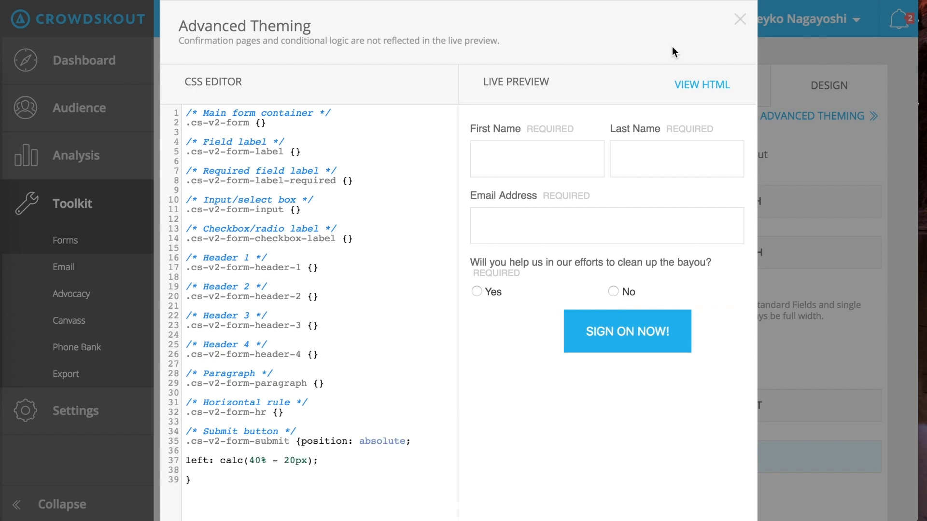
left_click(746, 20)
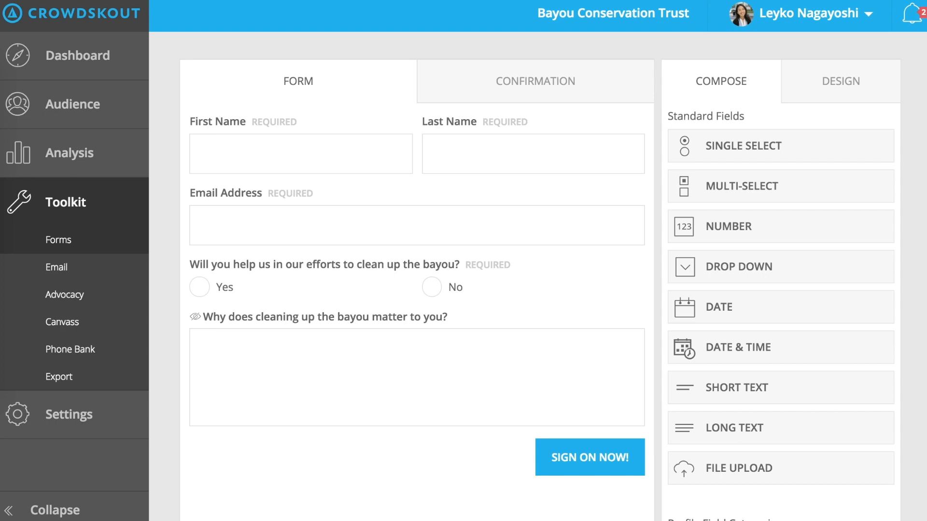
Continue from the form editor to the Configure Your Form page
scroll(364, 510, "up", 1)
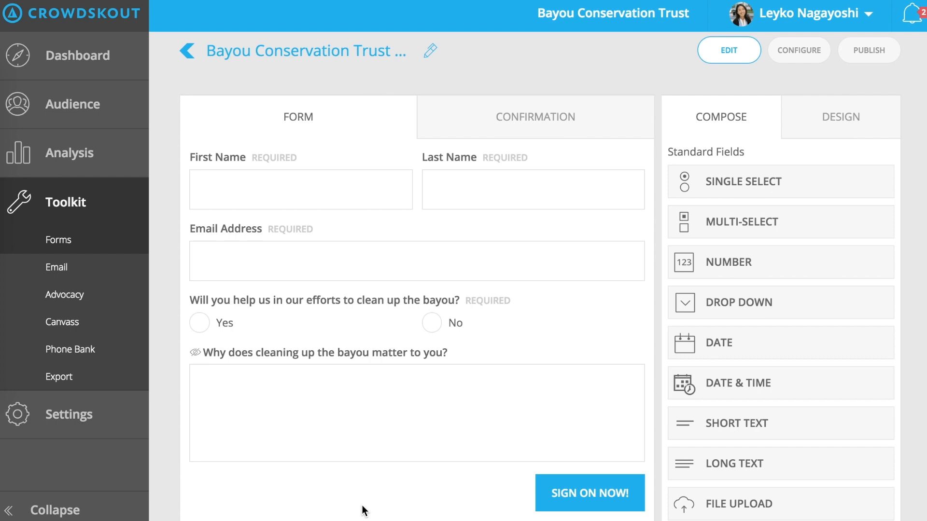
scroll(885, 185, "down", 3)
scroll(885, 187, "up", 3)
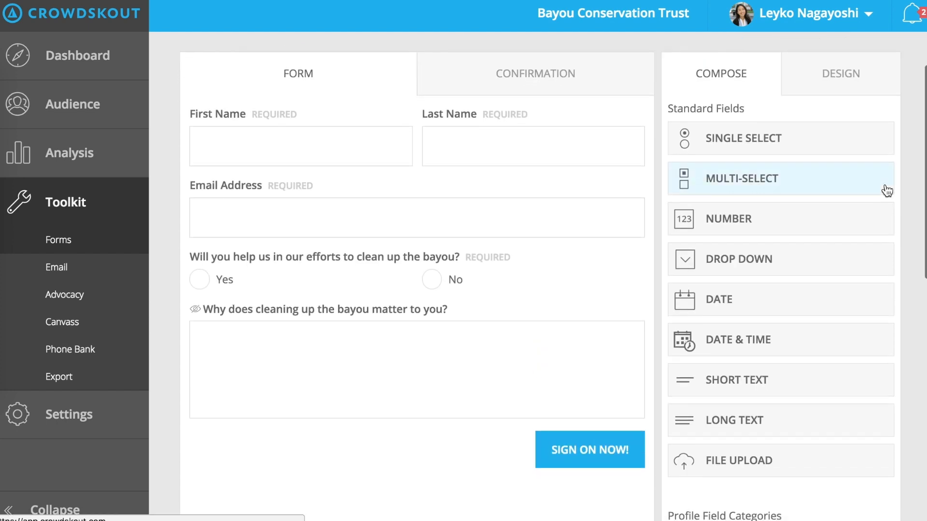
scroll(885, 188, "down", 10)
left_click(872, 453)
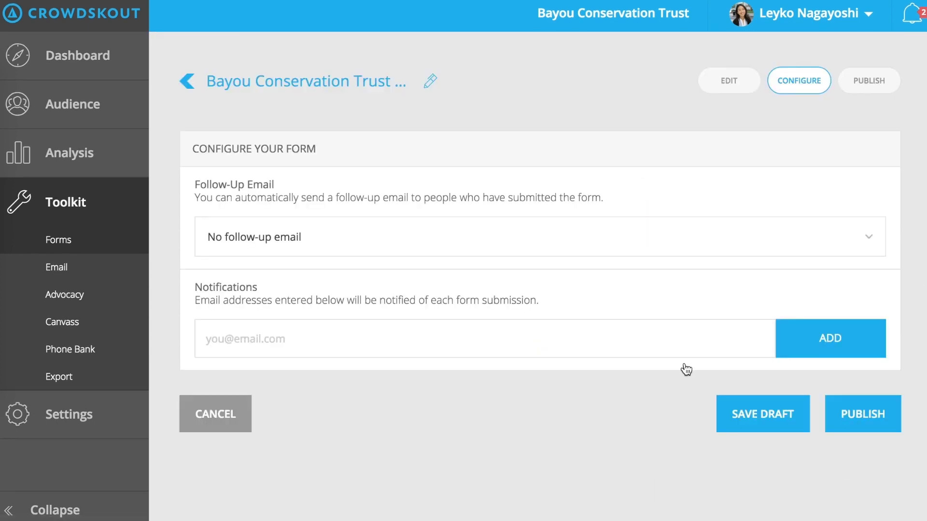
Set the Follow-Up Email to Confirmation and publish the form to get its embed code
left_click(534, 238)
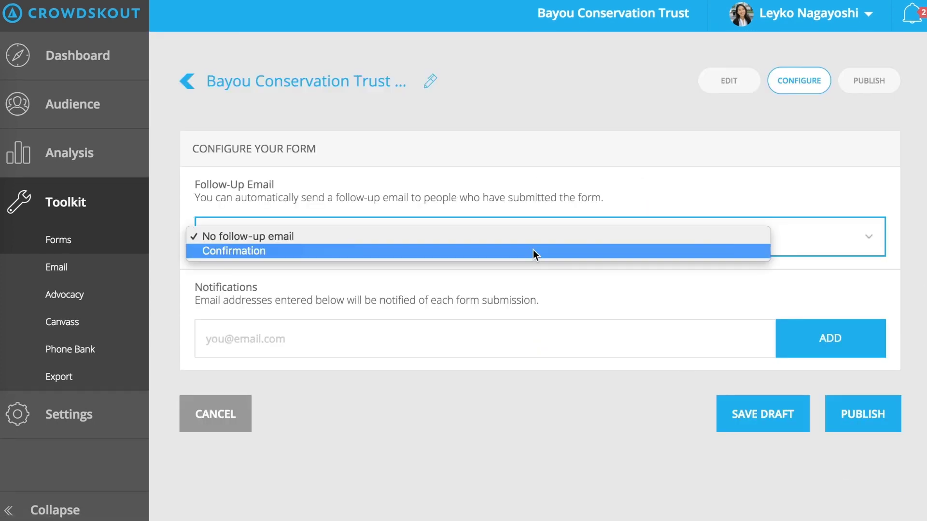
left_click(533, 250)
left_click(400, 396)
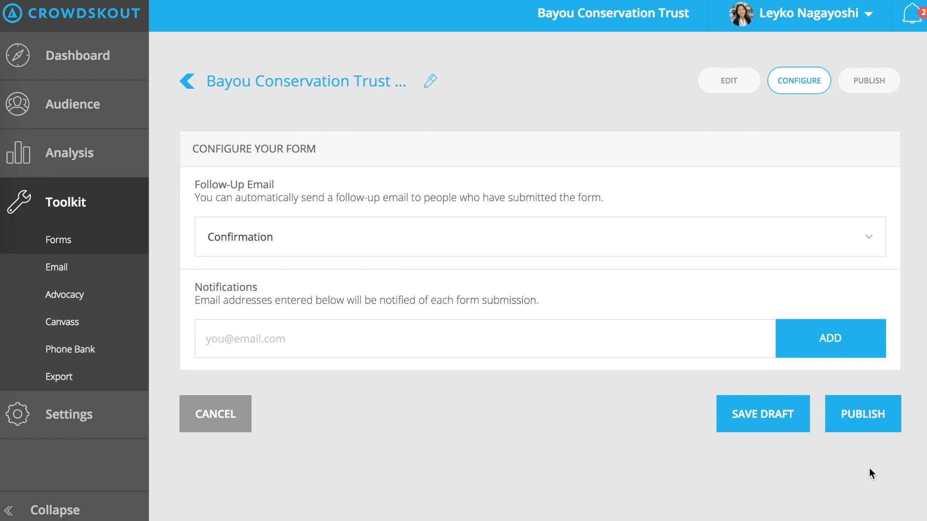
left_click(863, 418)
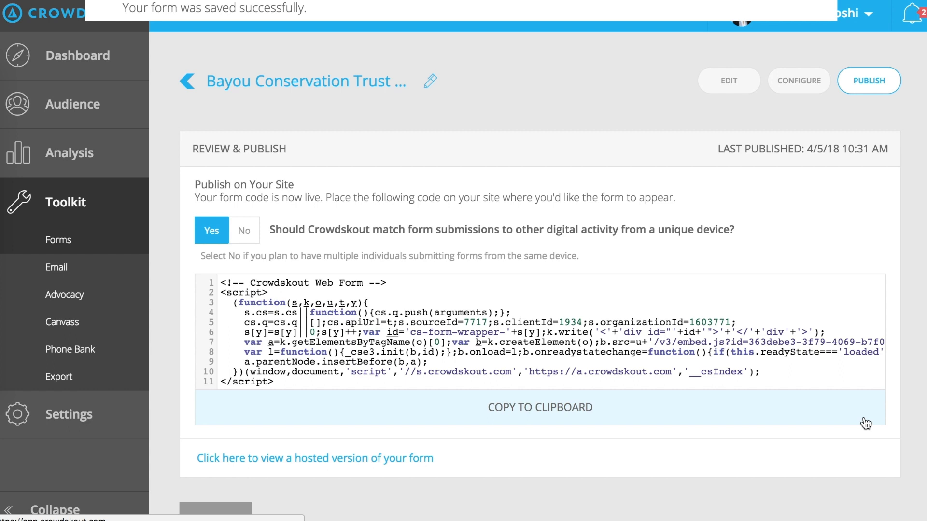